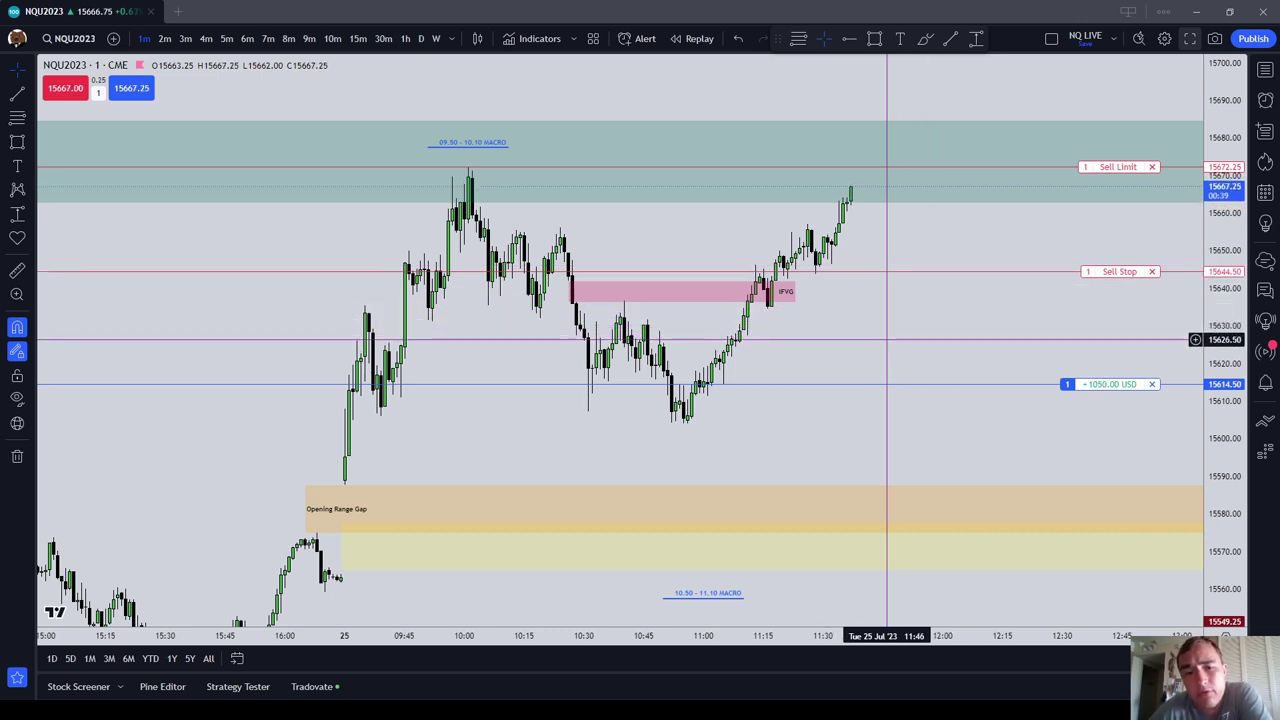
Close the long NQU2023 position and cancel the leftover sell stop order at 15644.50
click(927, 39)
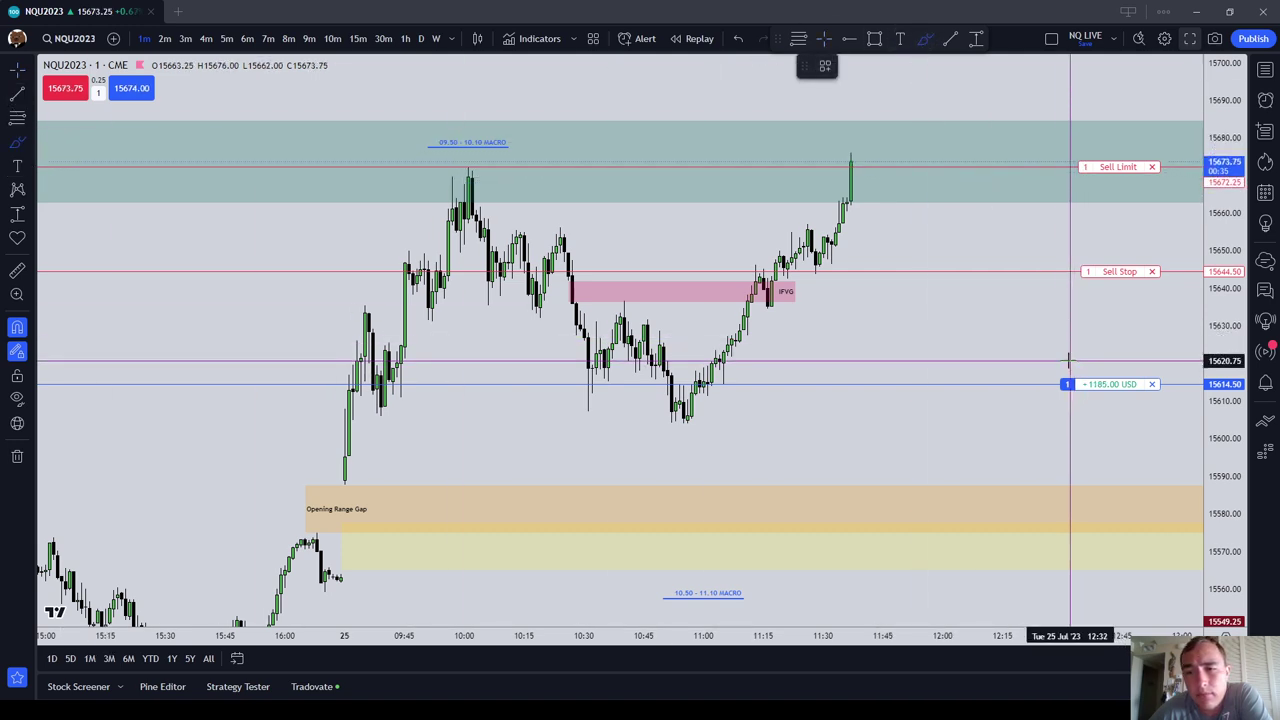
key(Escape)
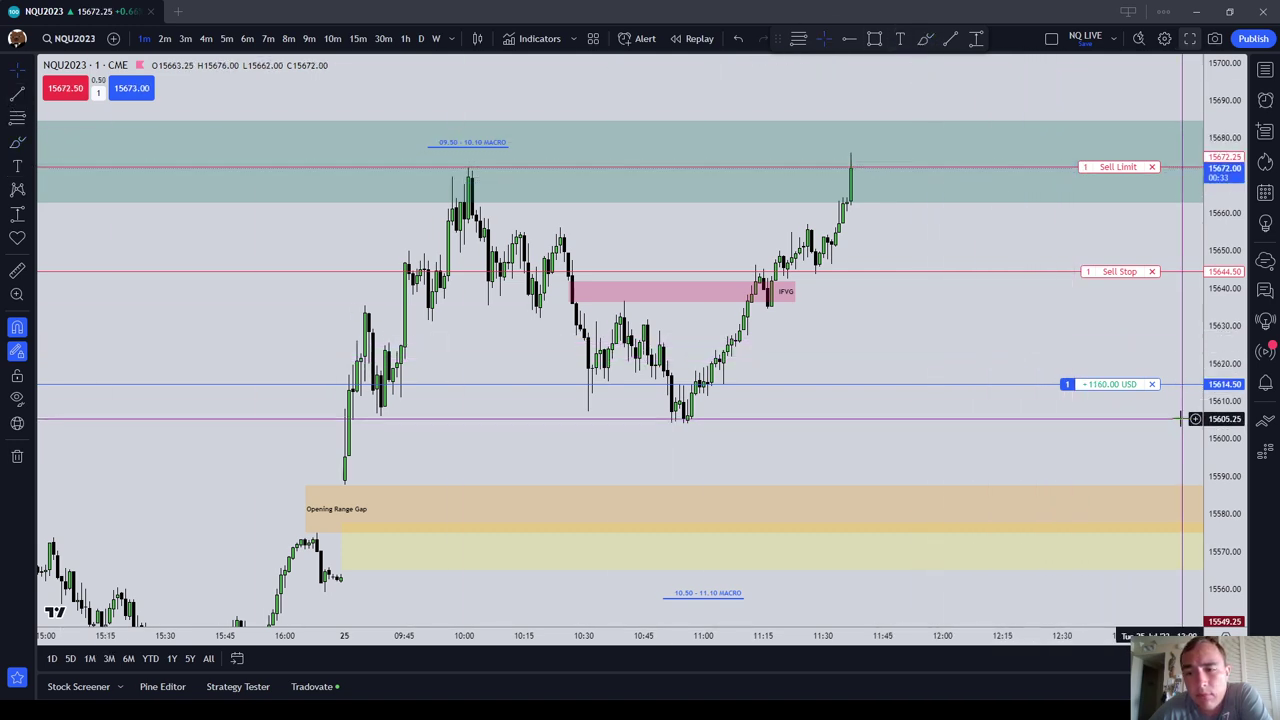
click(1153, 385)
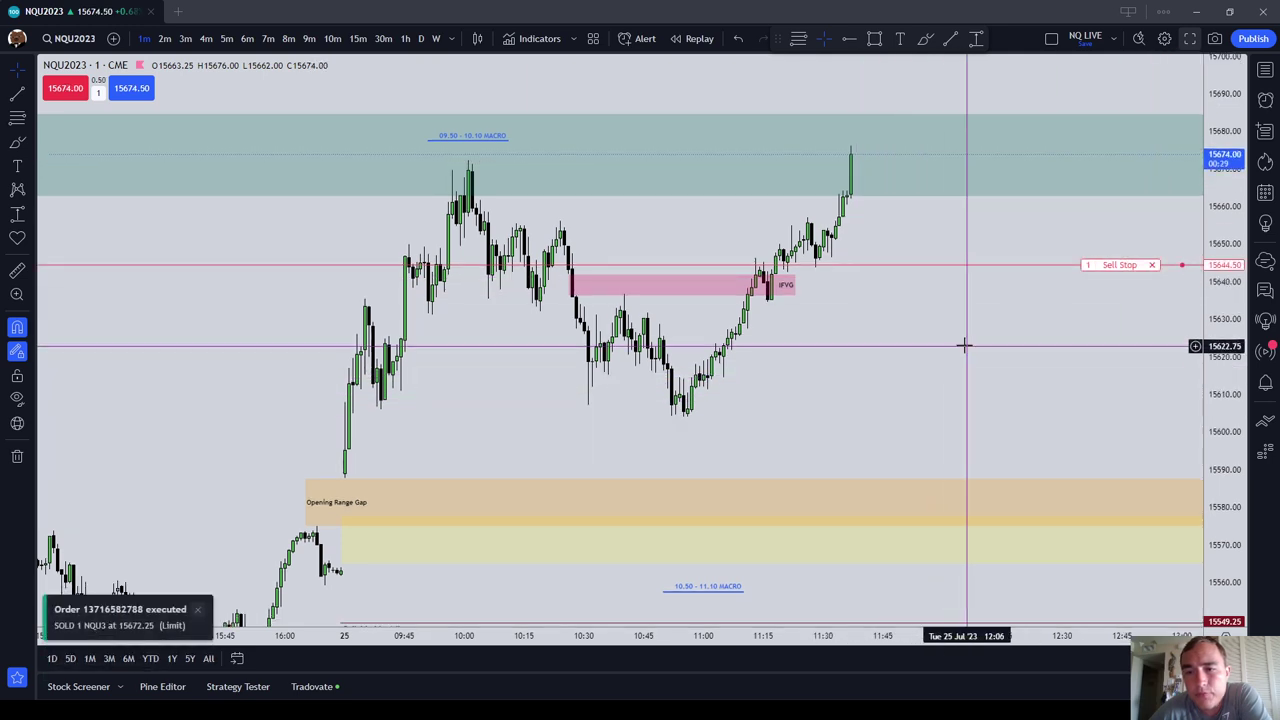
click(1153, 265)
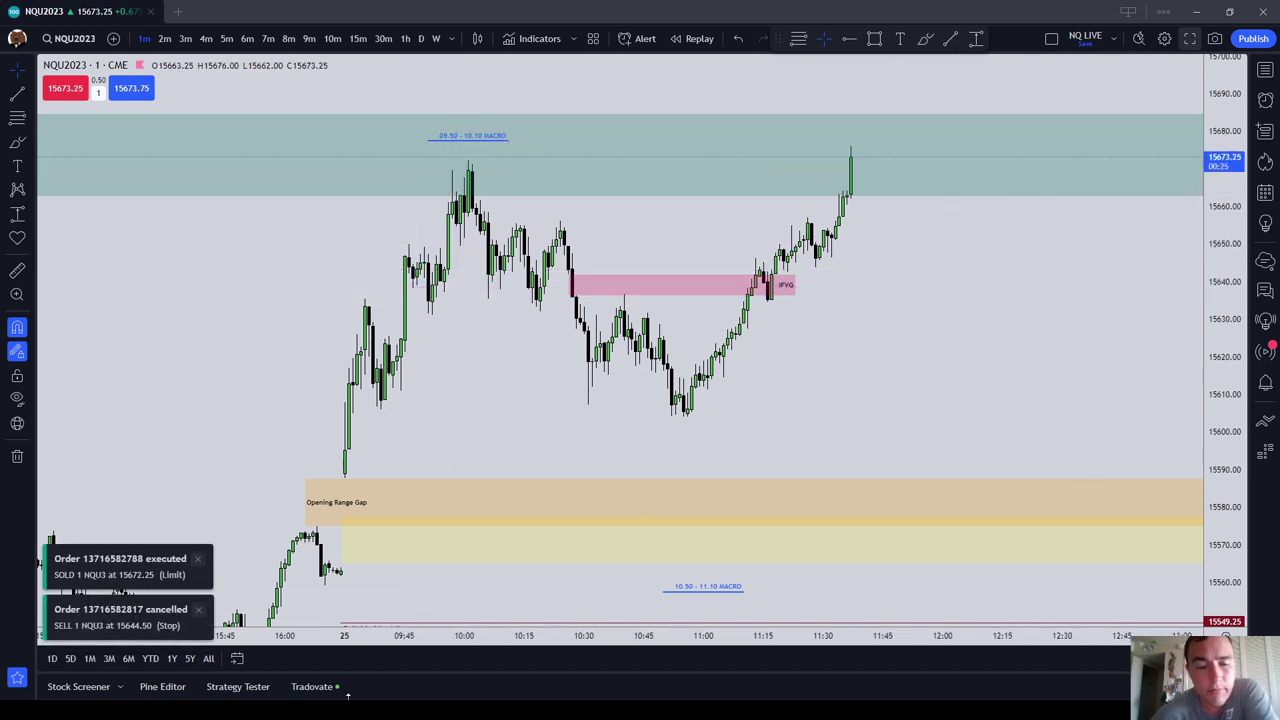
Check the account summary in the Tradovate panel and collapse the panel again
click(313, 686)
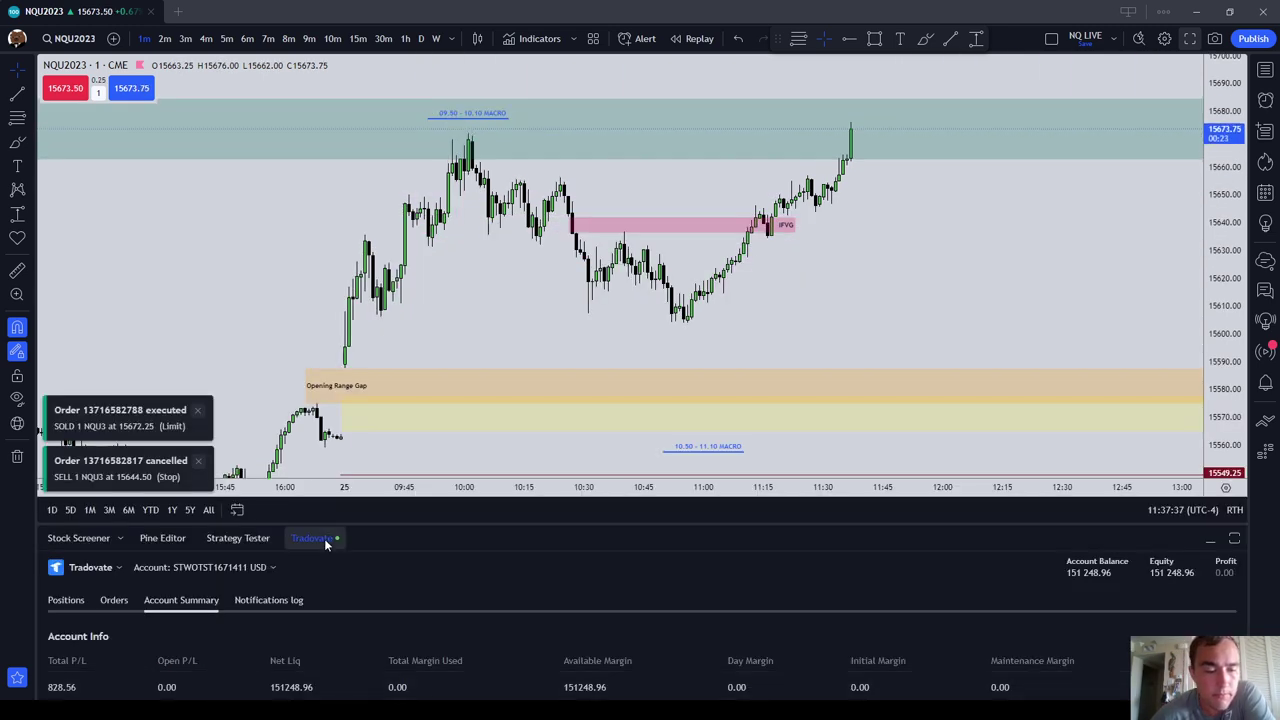
click(324, 538)
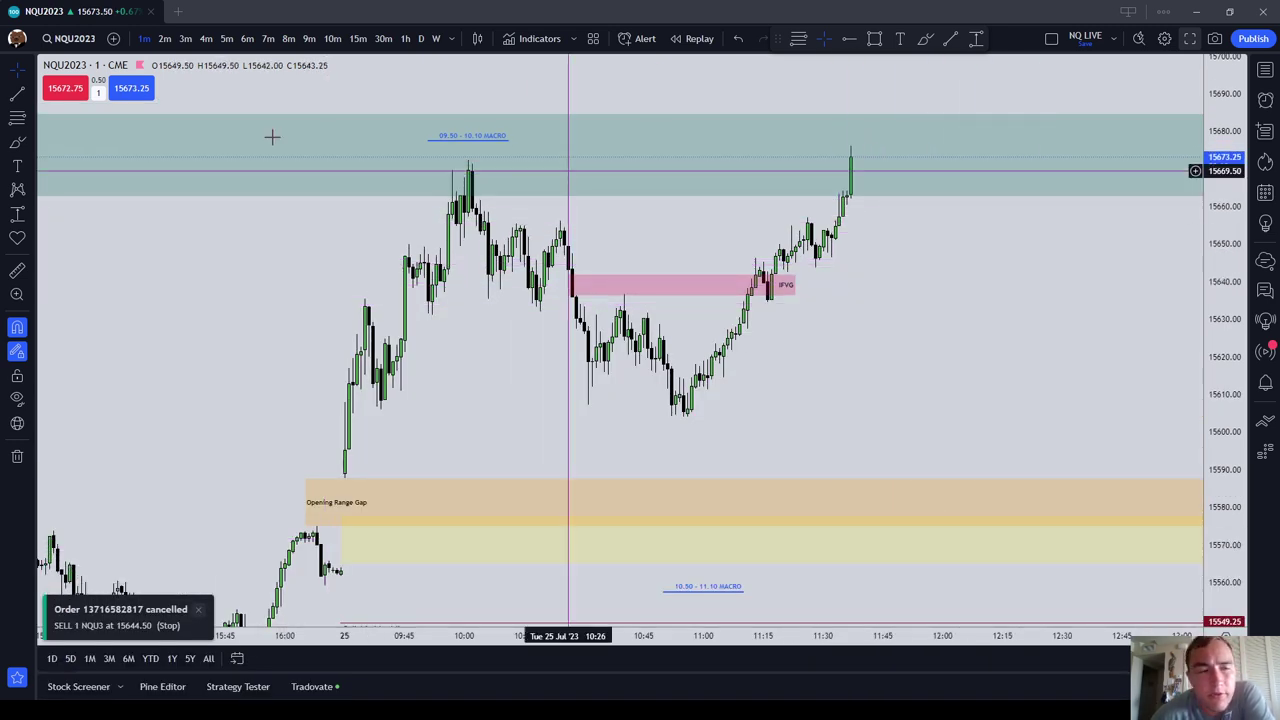
Turn off magnet snapping so that drawings can be placed freely, leaving no drawing tool active
click(17, 143)
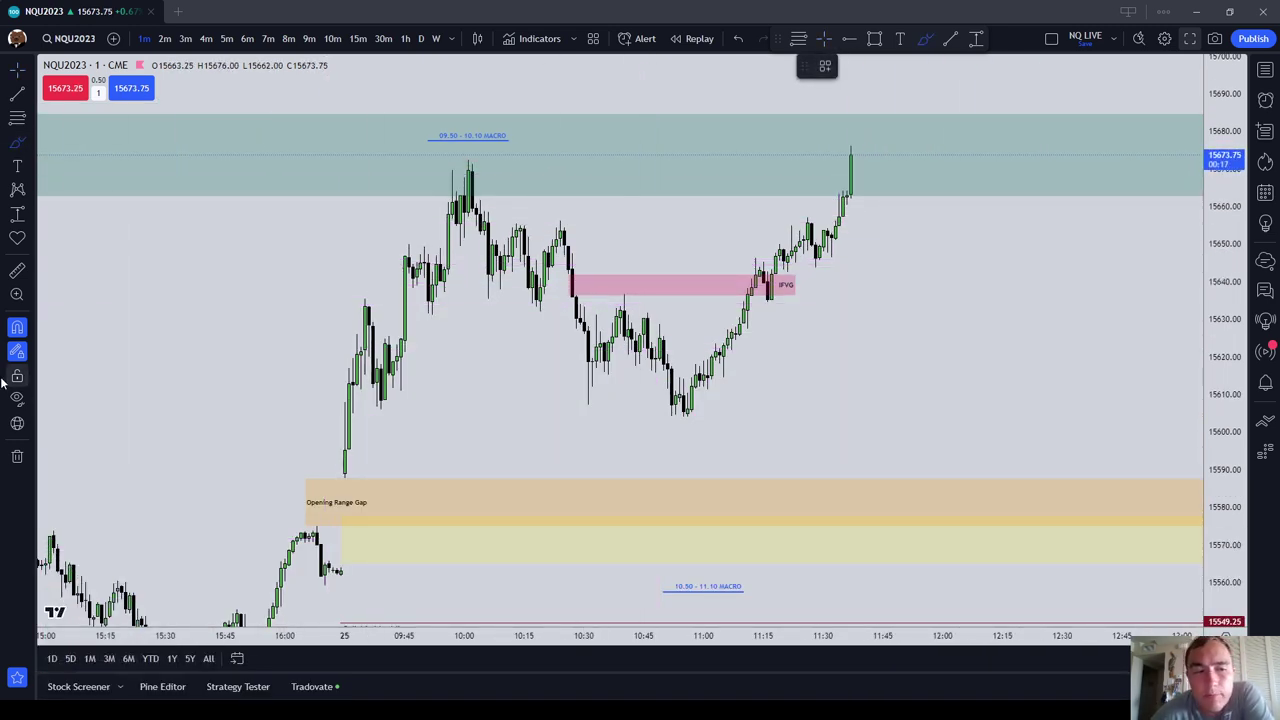
click(18, 330)
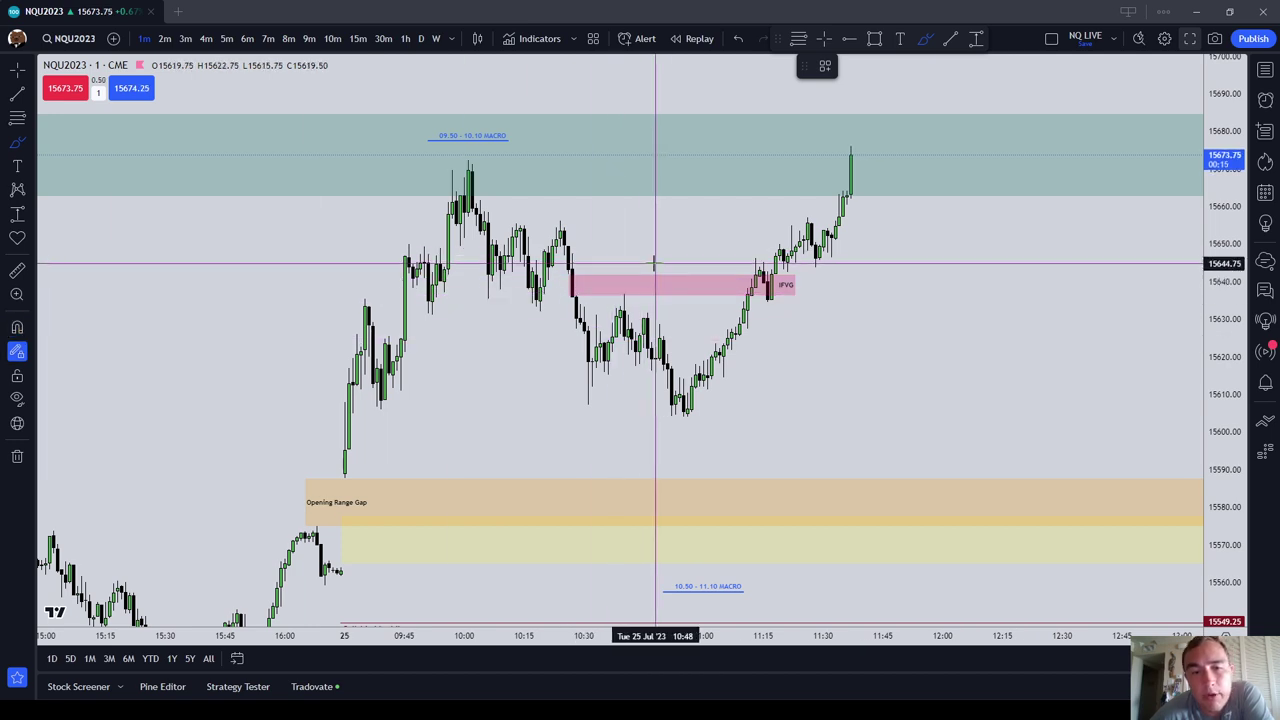
key(Escape)
Brush a near-horizontal line at about 15653 across the swing highs, from about 10:04 to 10:30
drag(626, 240, 700, 239)
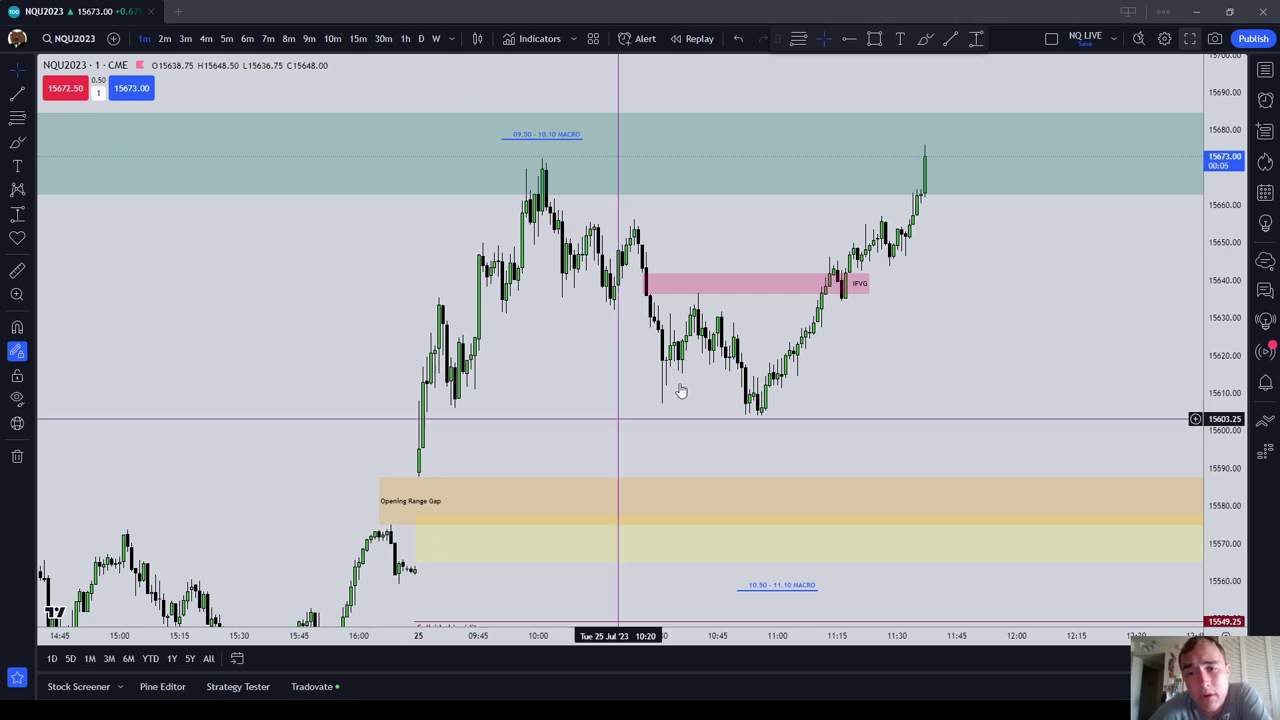
scroll(714, 377, up, 2)
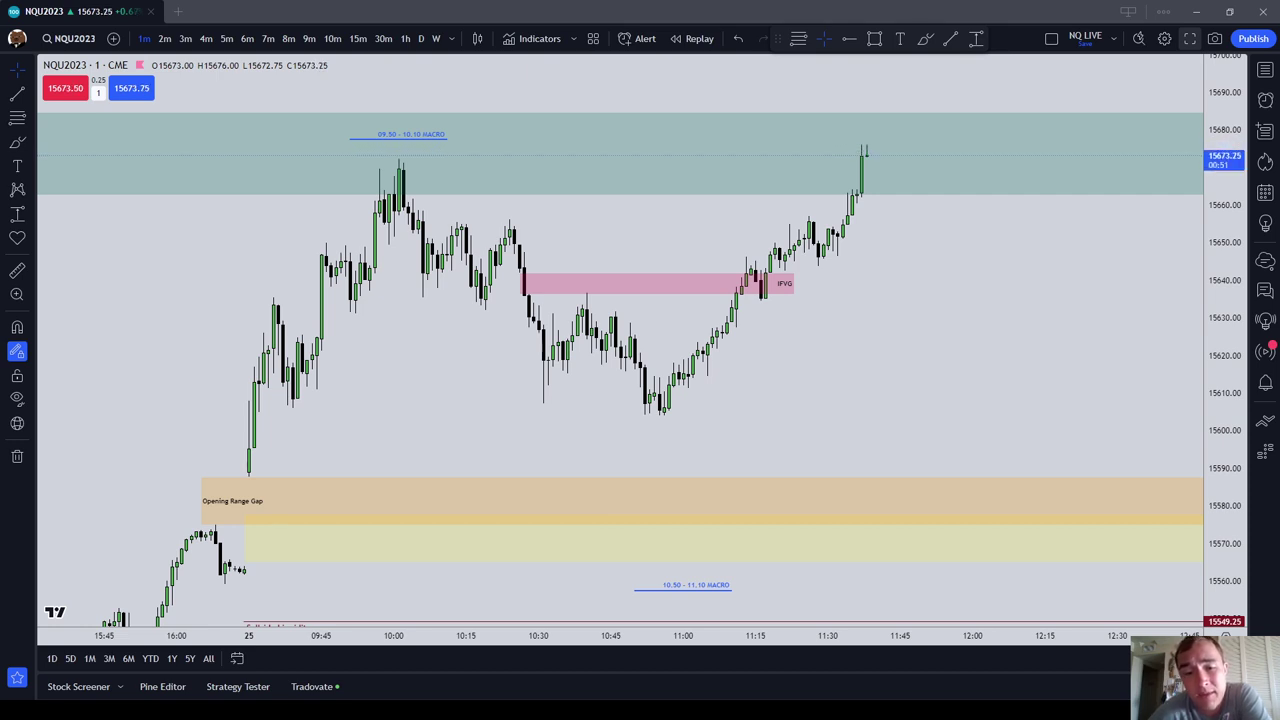
scroll(850, 372, left, 5)
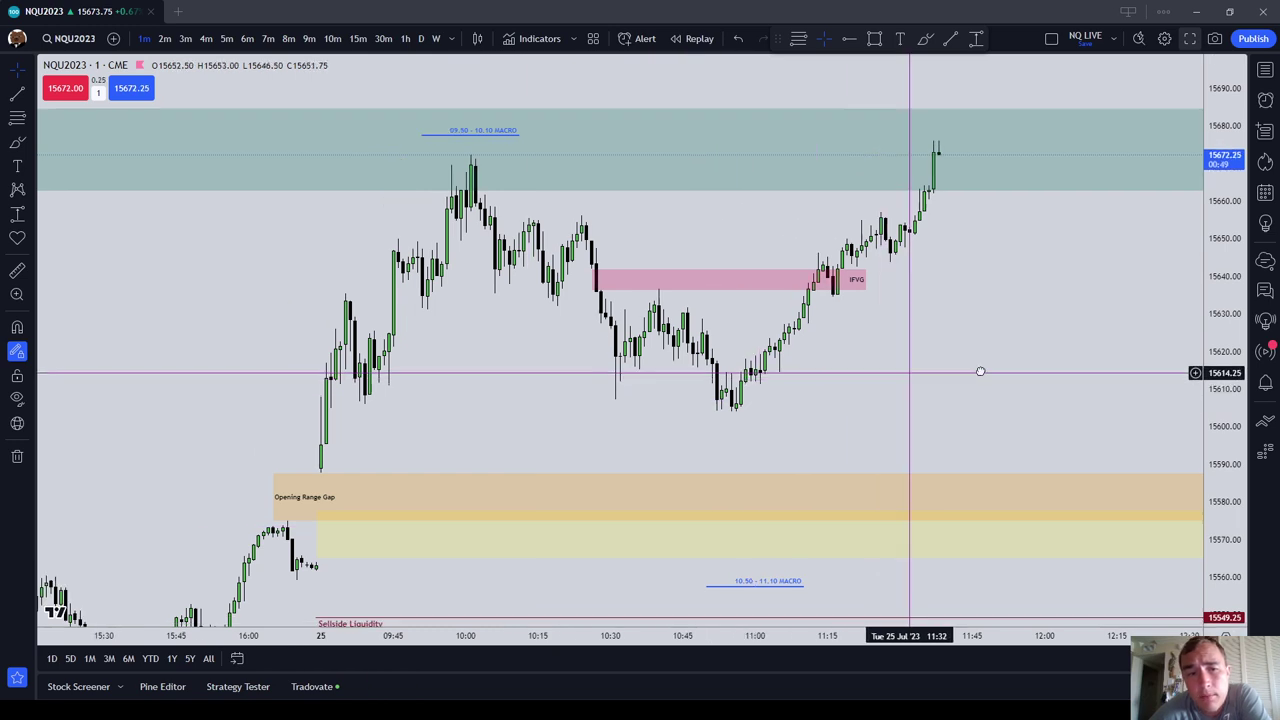
scroll(639, 378, up, 2)
drag(621, 389, 734, 421)
scroll(734, 421, up, 2)
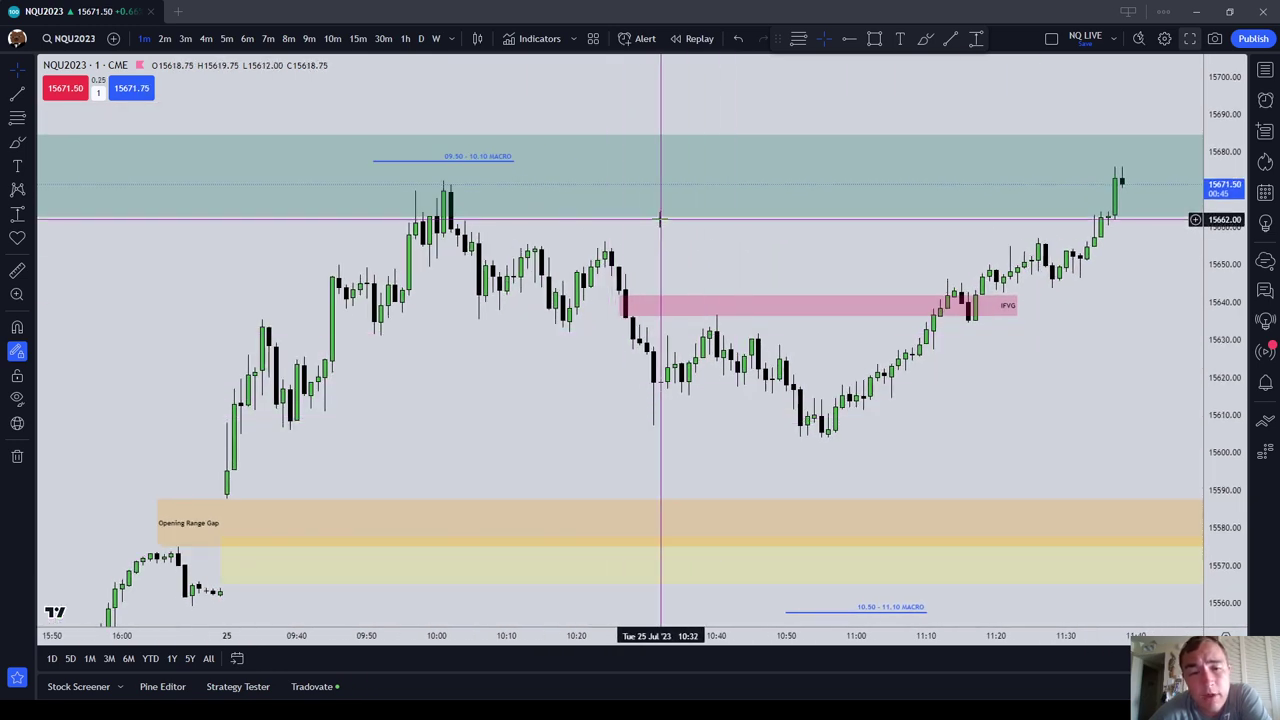
drag(694, 254, 740, 298)
click(17, 146)
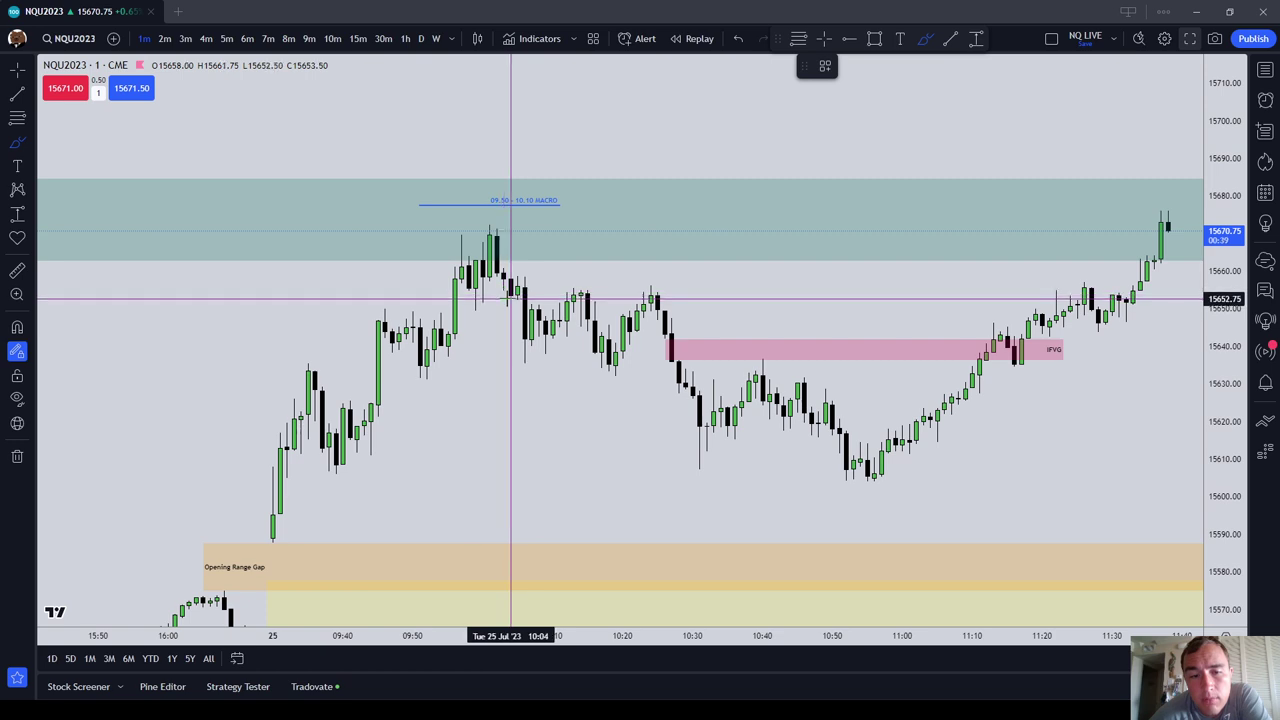
drag(512, 298, 699, 297)
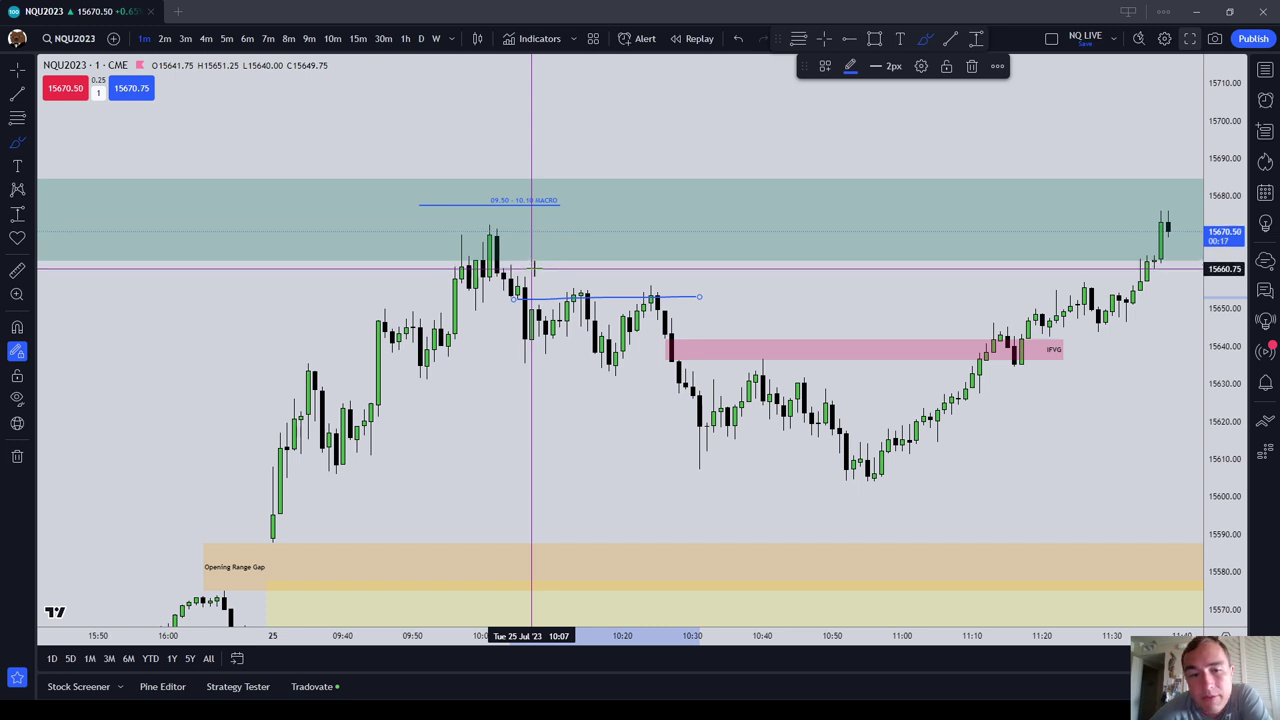
Brush a second horizontal line at about 15661 above those highs, from about 10:07 to 10:28, and recolour it dark orange
click(532, 267)
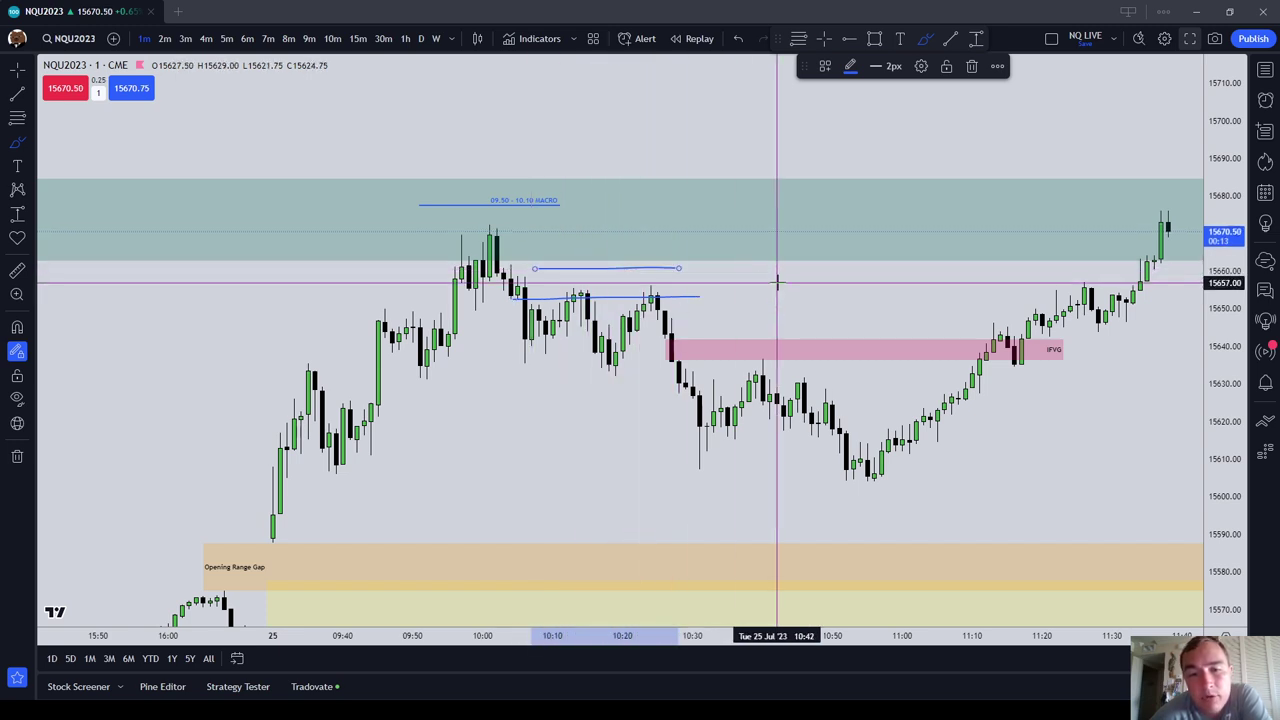
click(679, 269)
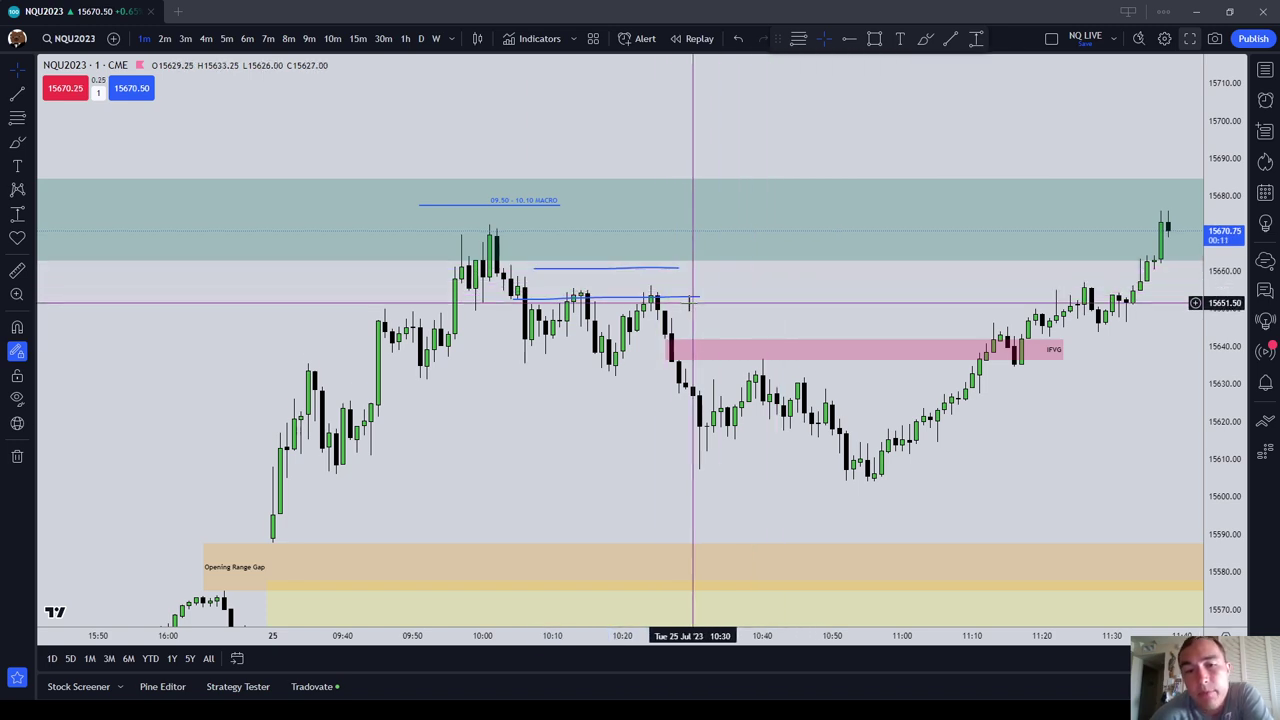
click(850, 68)
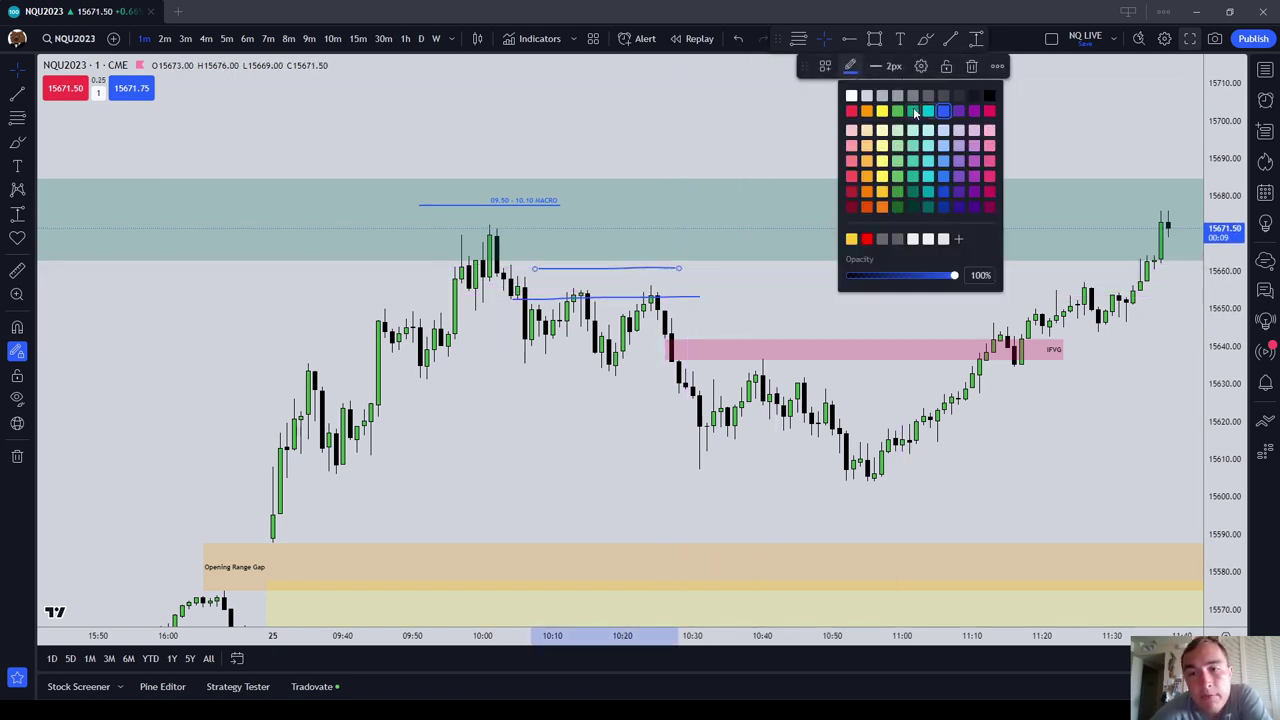
click(865, 208)
click(760, 290)
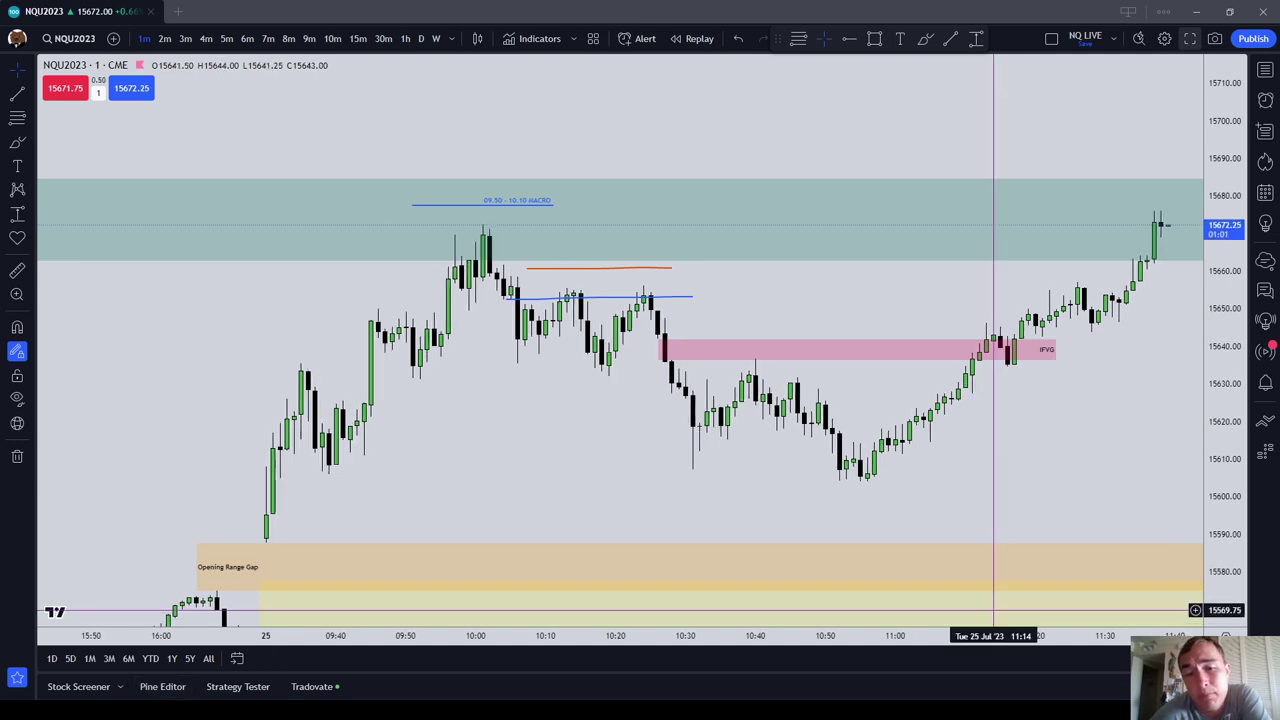
With magnet snapping on, measure across from the 15606.00 low after the open to the lows just before 11:00
scroll(1028, 493, down, 2)
scroll(1039, 484, down, 1)
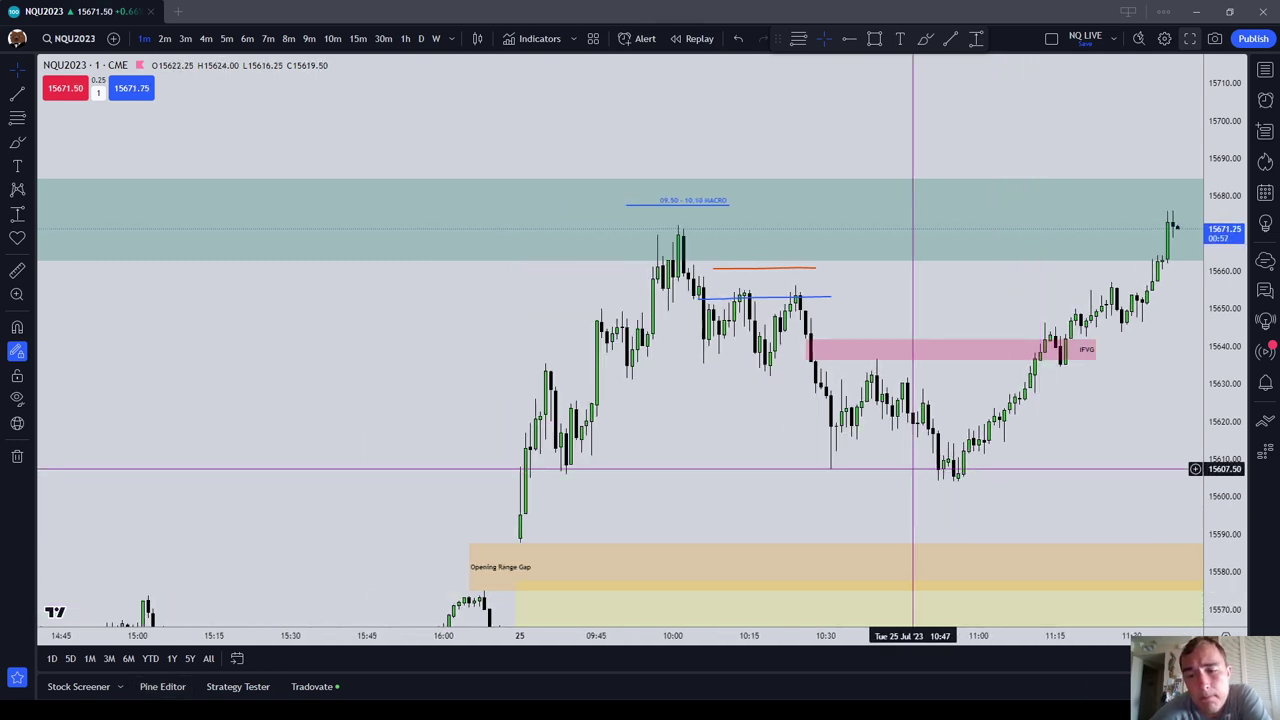
drag(912, 468, 841, 469)
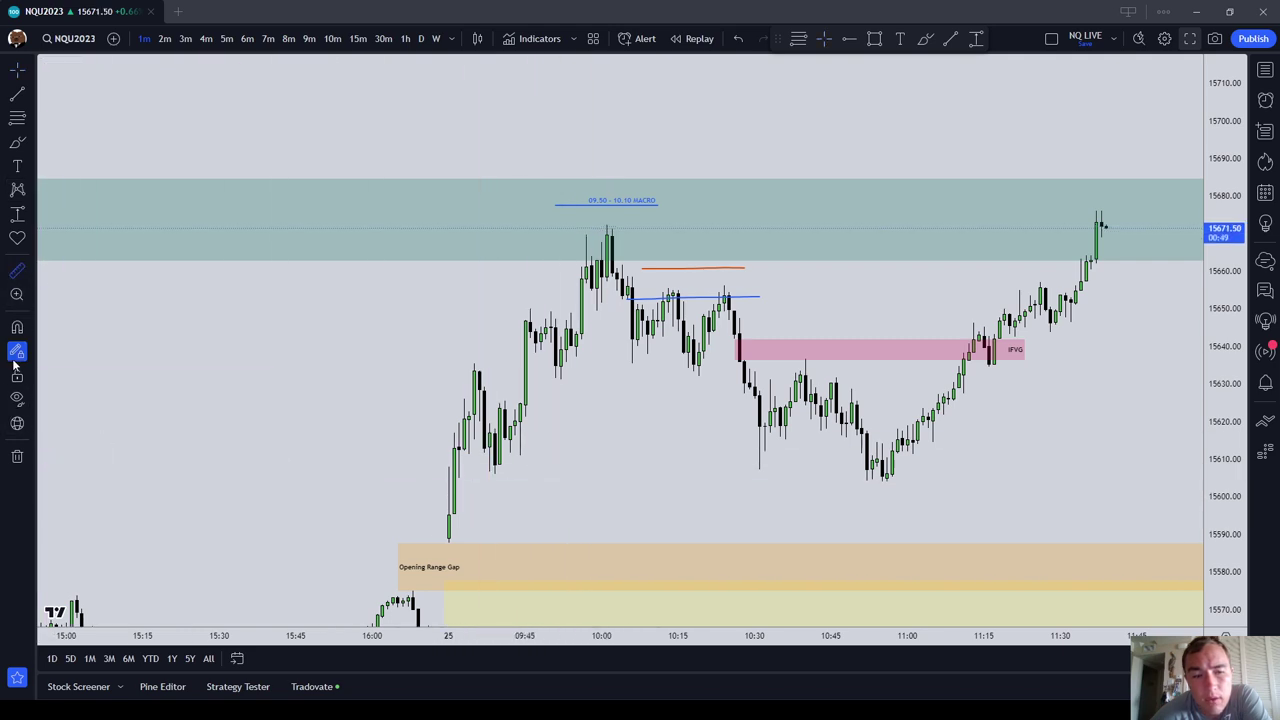
shift+click(494, 483)
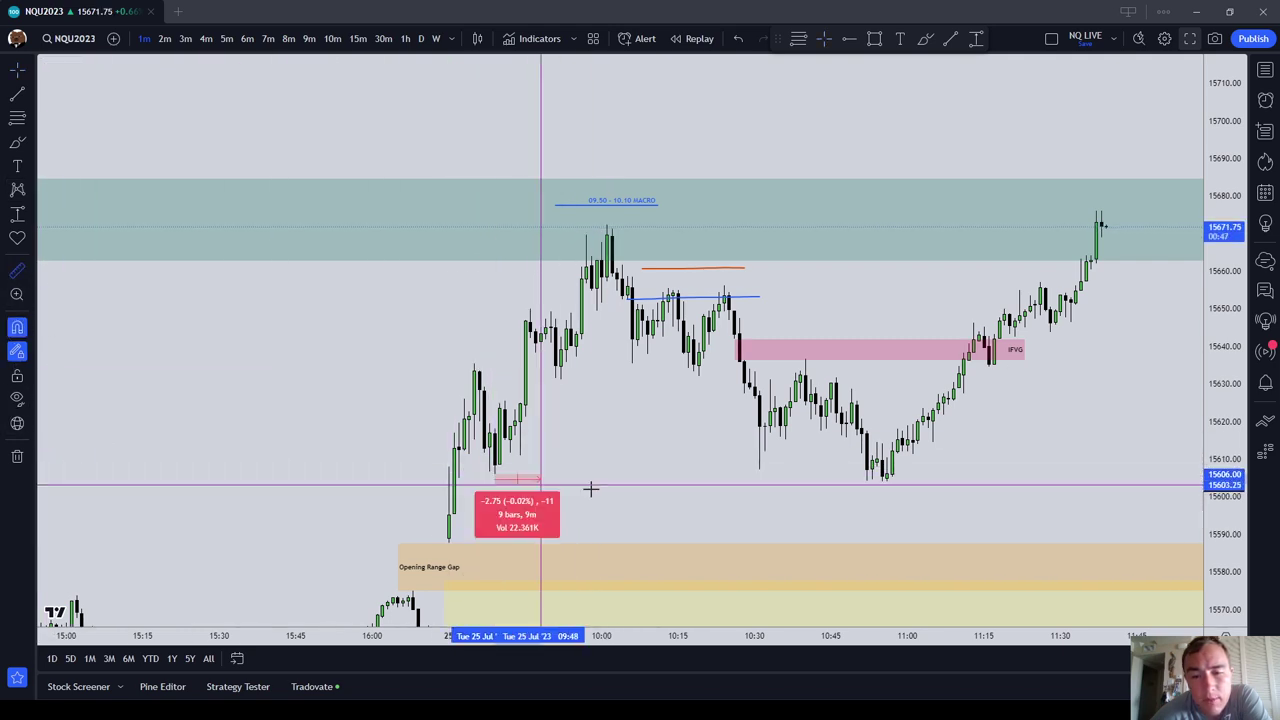
click(883, 487)
click(977, 497)
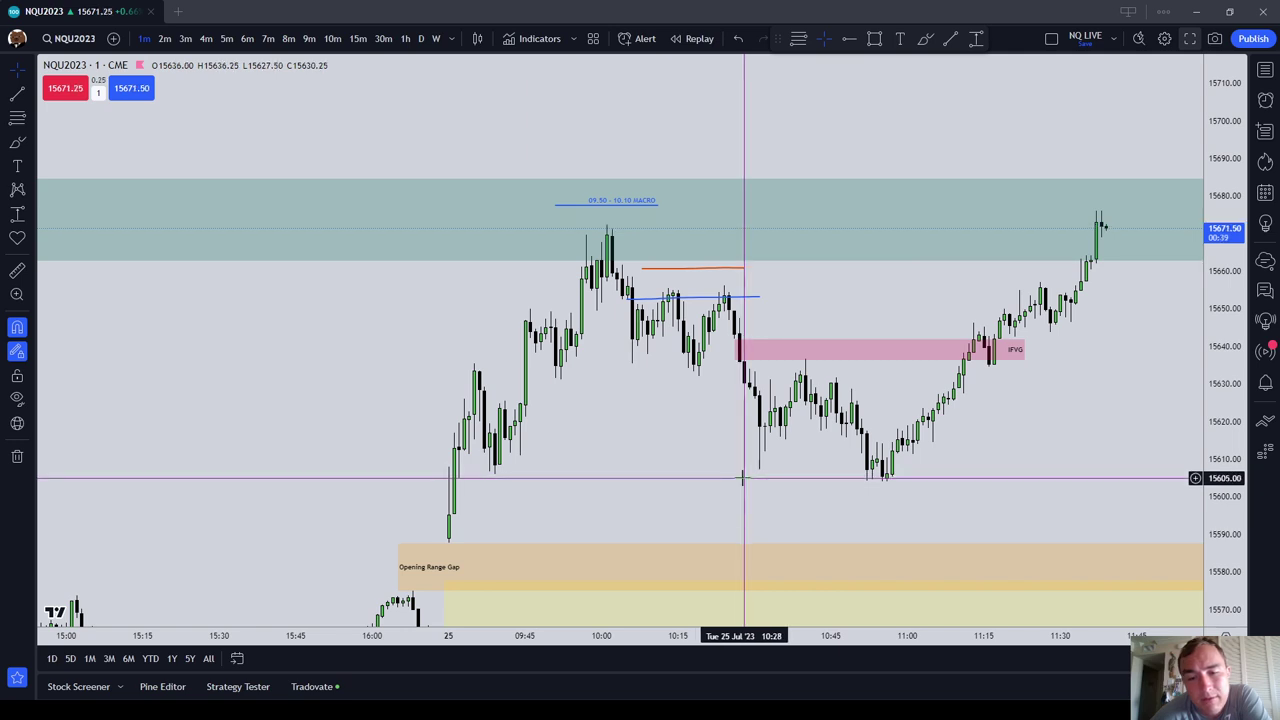
Activate the Brush and switch magnet mode back off for freehand marking around the IFVG zone
drag(1134, 466, 771, 466)
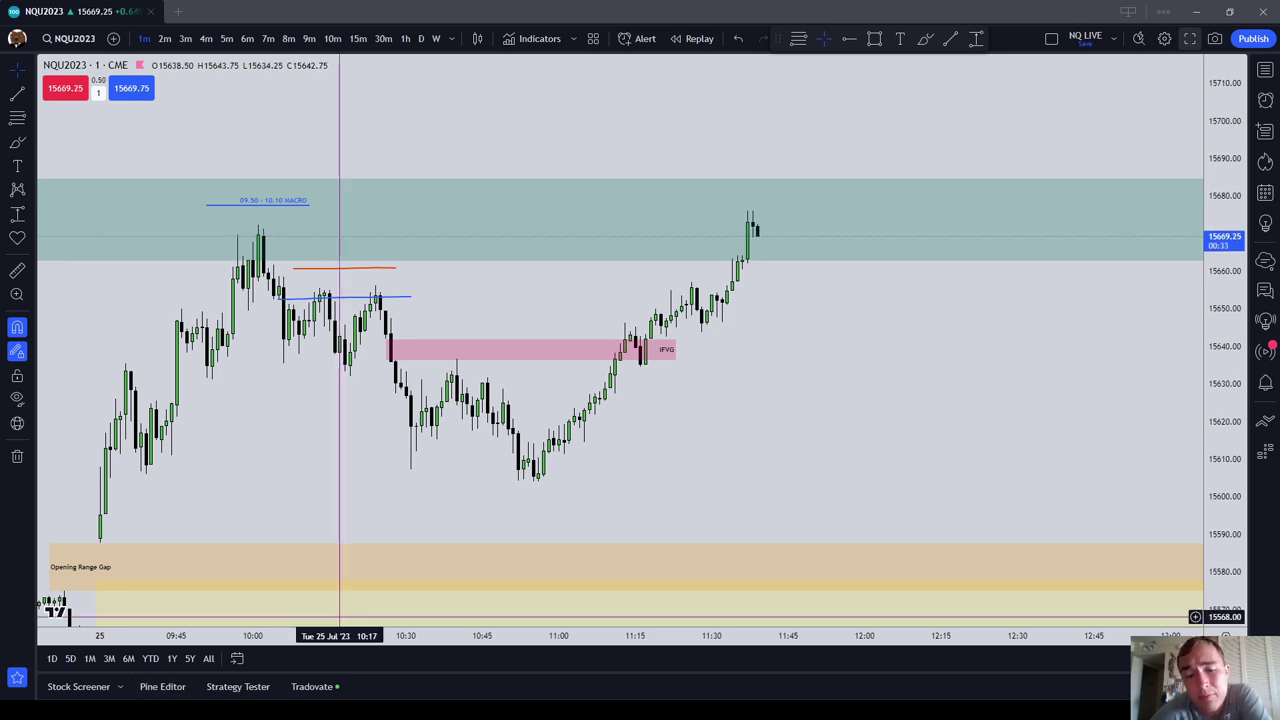
scroll(880, 471, down, 3)
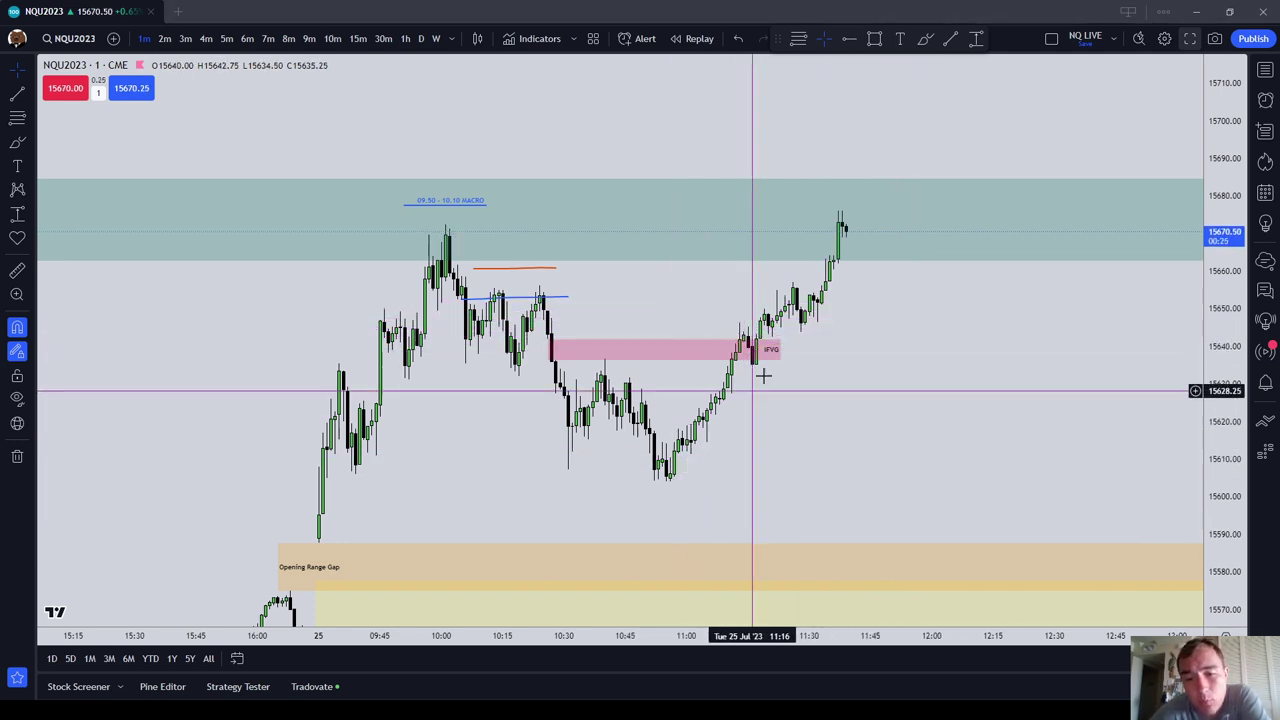
click(8, 142)
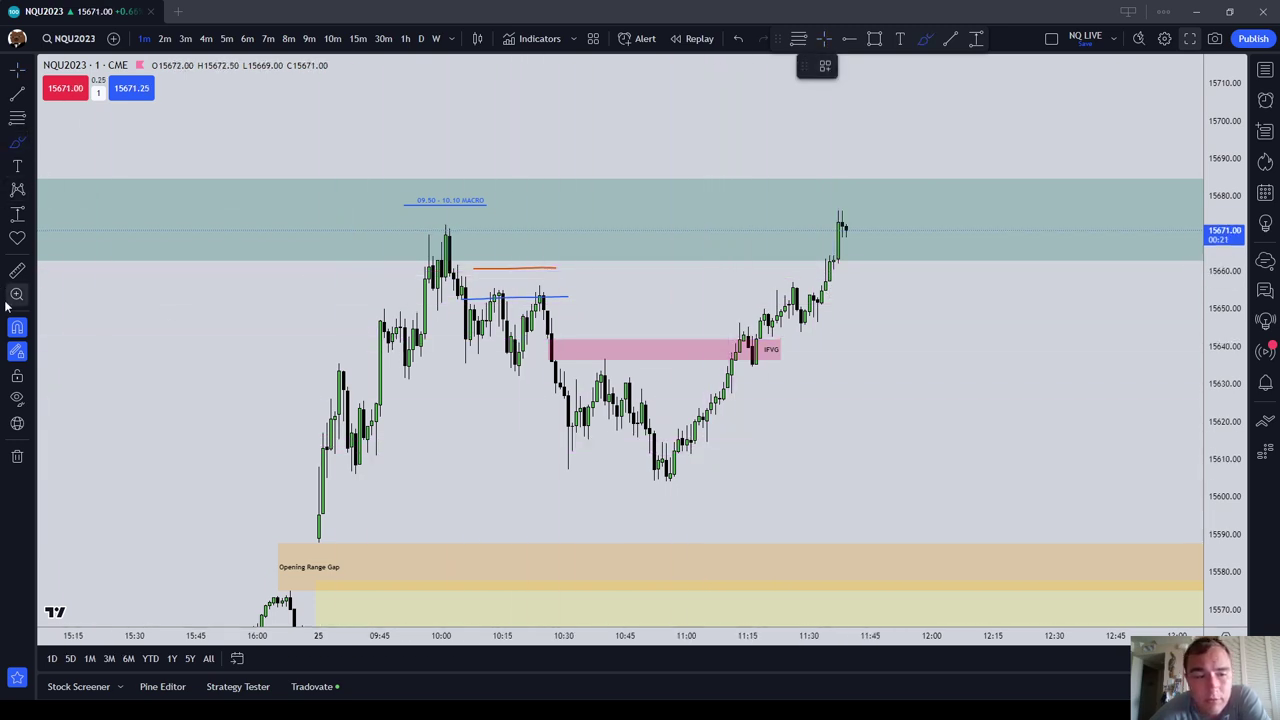
click(20, 328)
Brush a short horizontal stroke under the rise after 11:00 and a falling diagonal stroke below the latest candles, deleting each one
drag(698, 435, 739, 433)
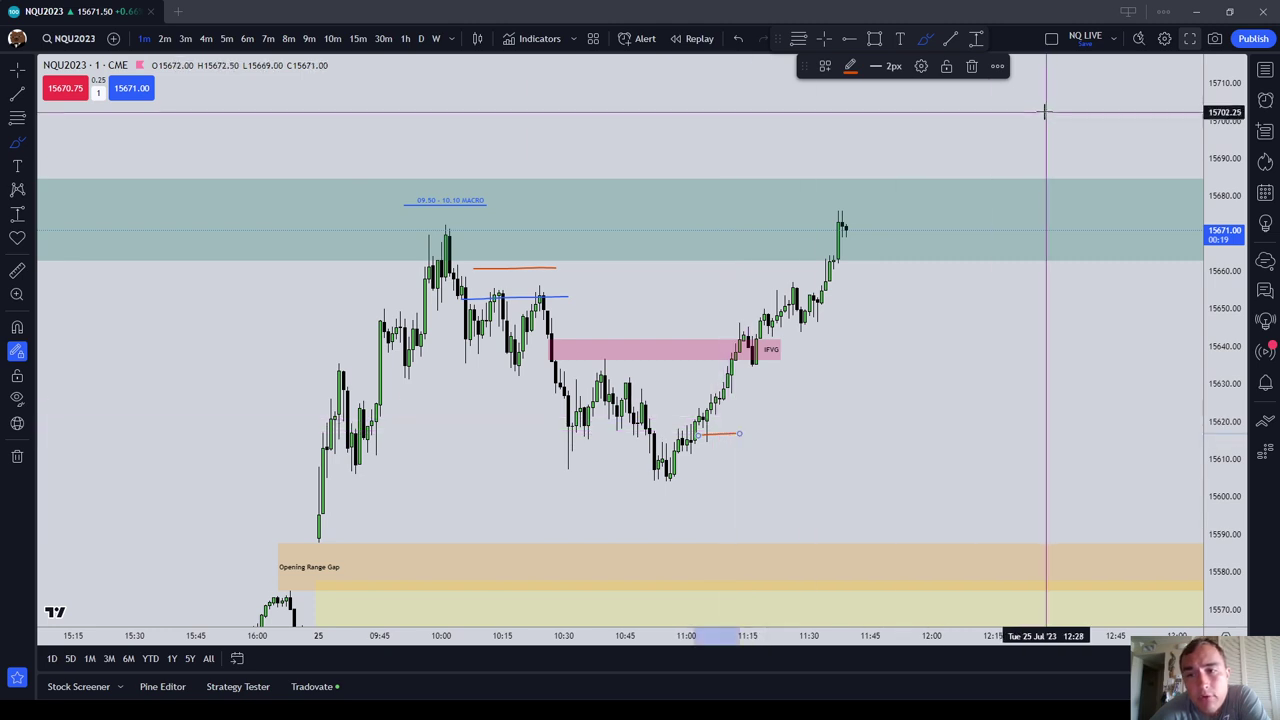
click(972, 67)
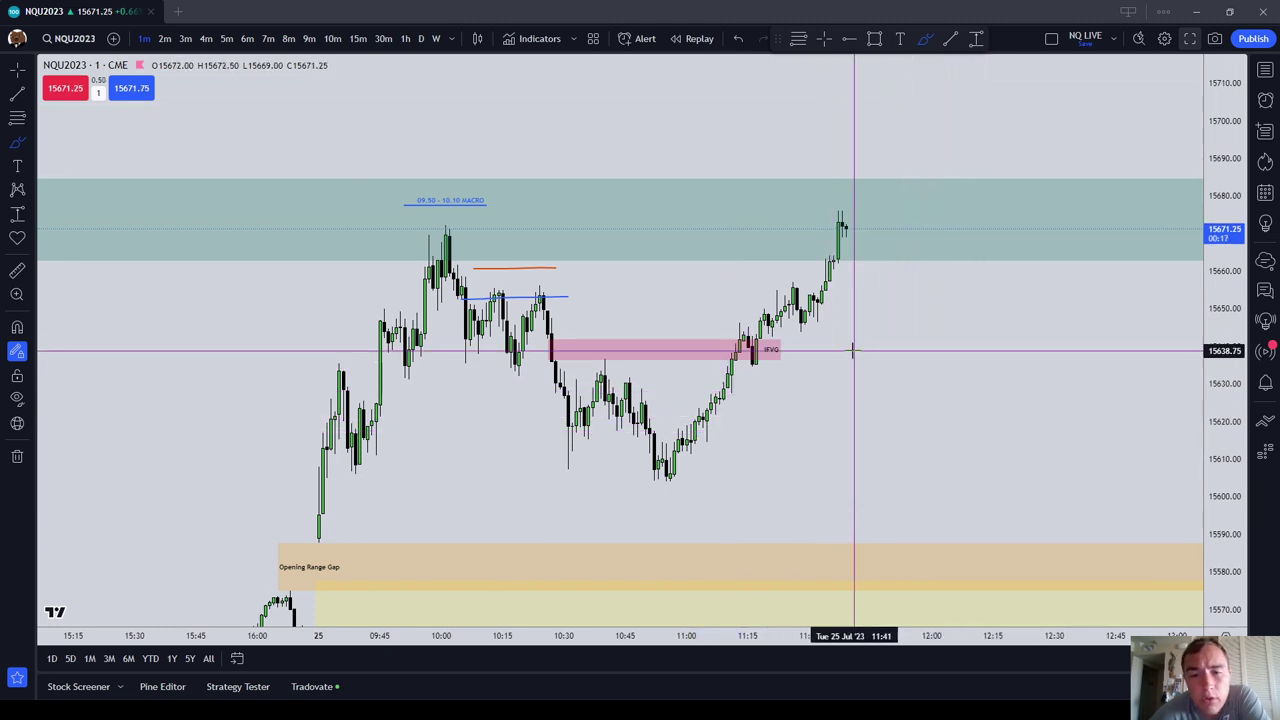
scroll(884, 420, down, 1)
drag(884, 420, 990, 500)
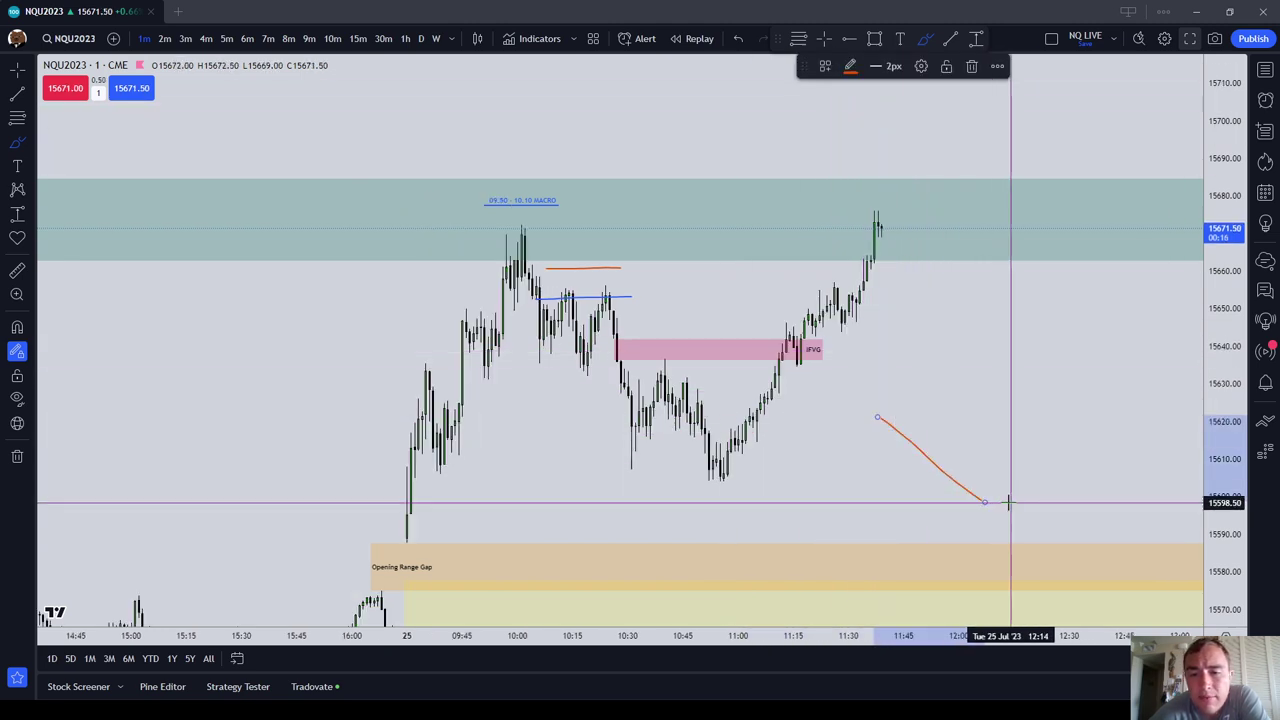
click(946, 64)
key(Escape)
Measure across from the 11:18 candle just above the IFVG zone to 11:26
drag(983, 338, 1024, 354)
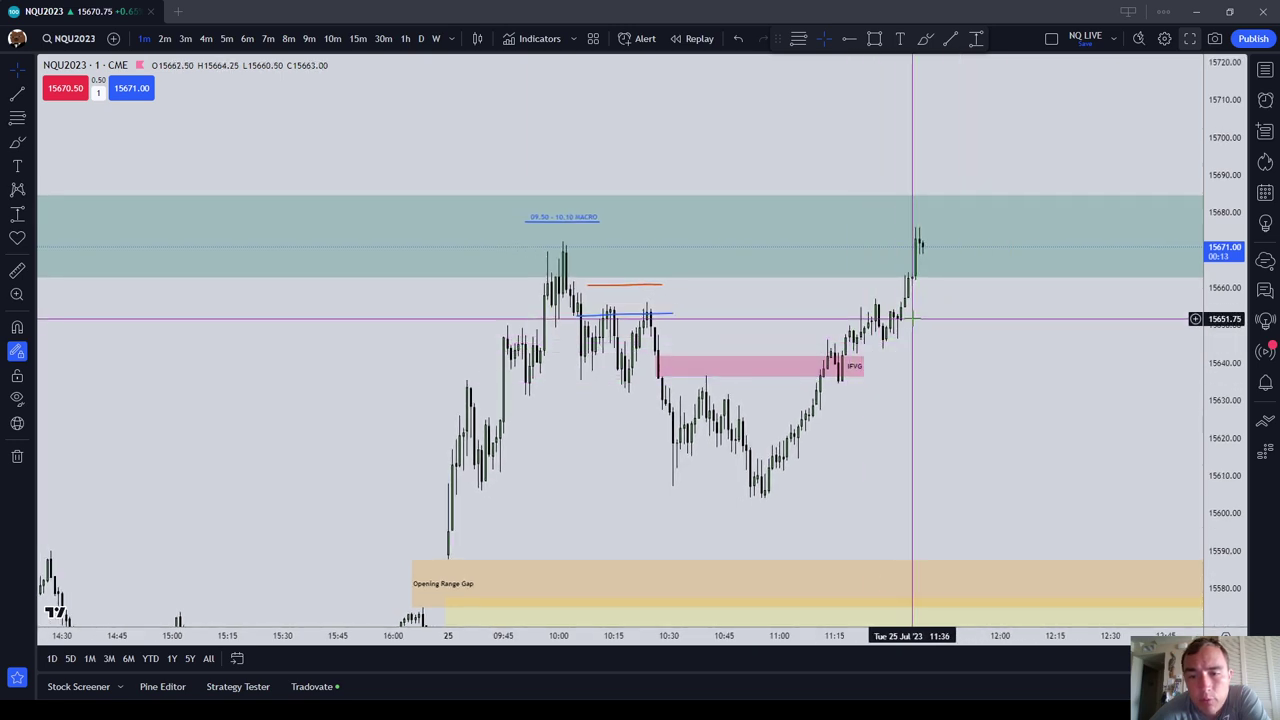
drag(1213, 435, 1213, 302)
scroll(903, 398, up, 5)
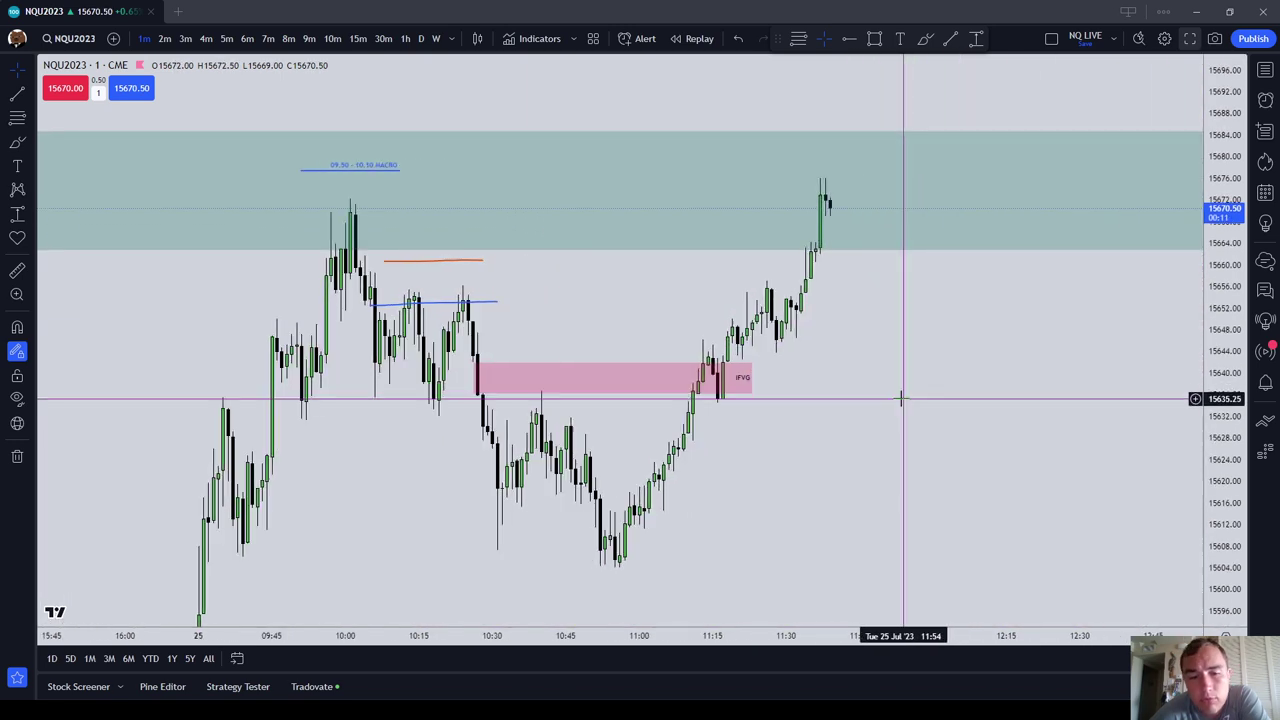
drag(880, 400, 945, 436)
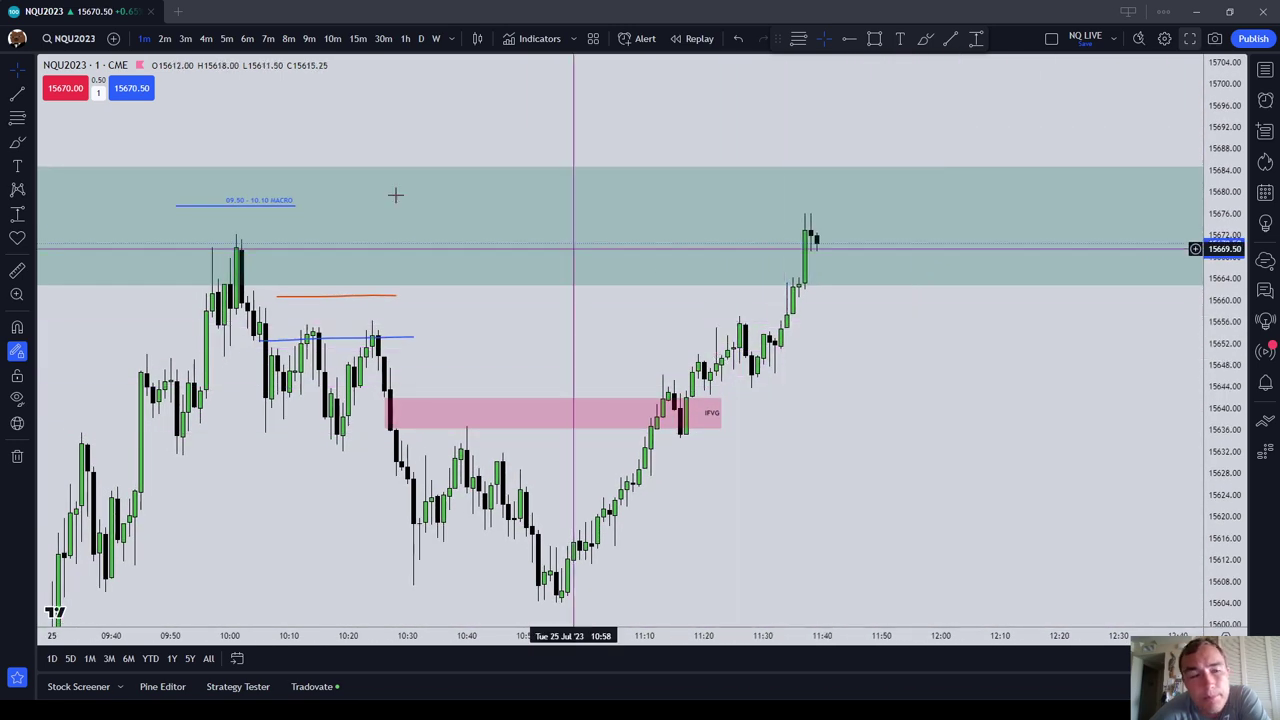
click(17, 141)
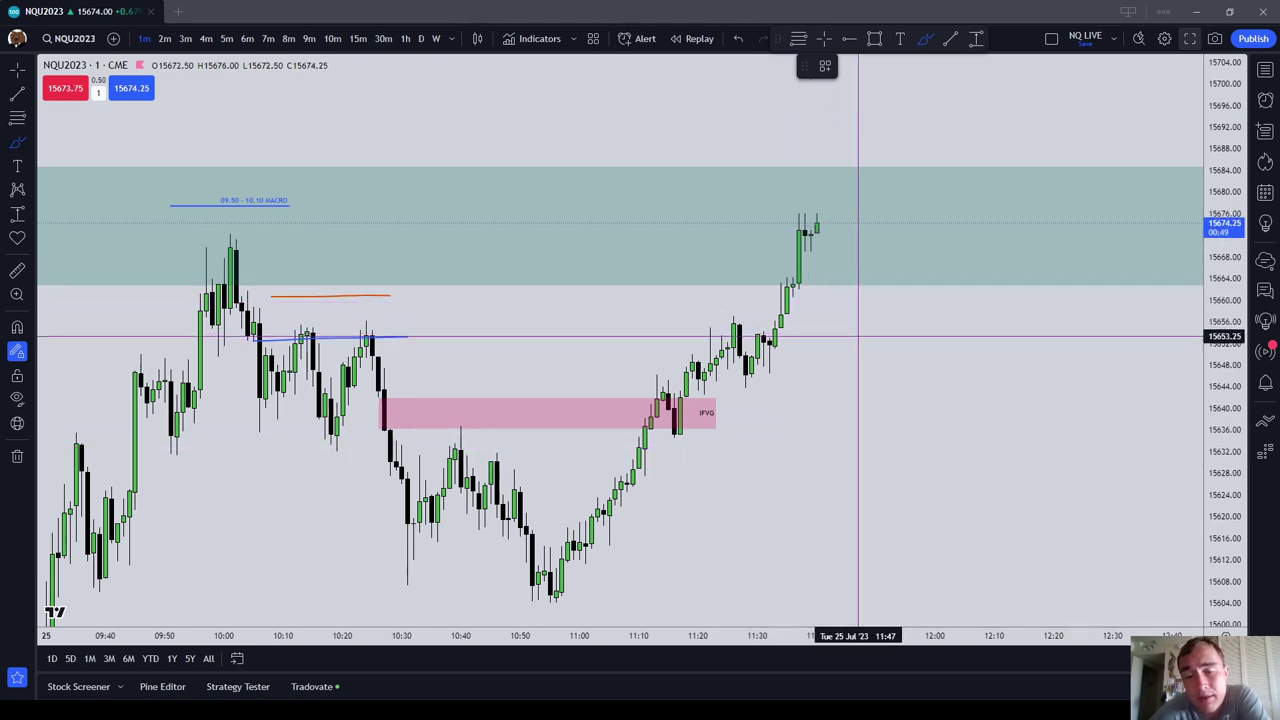
scroll(812, 385, down, 1)
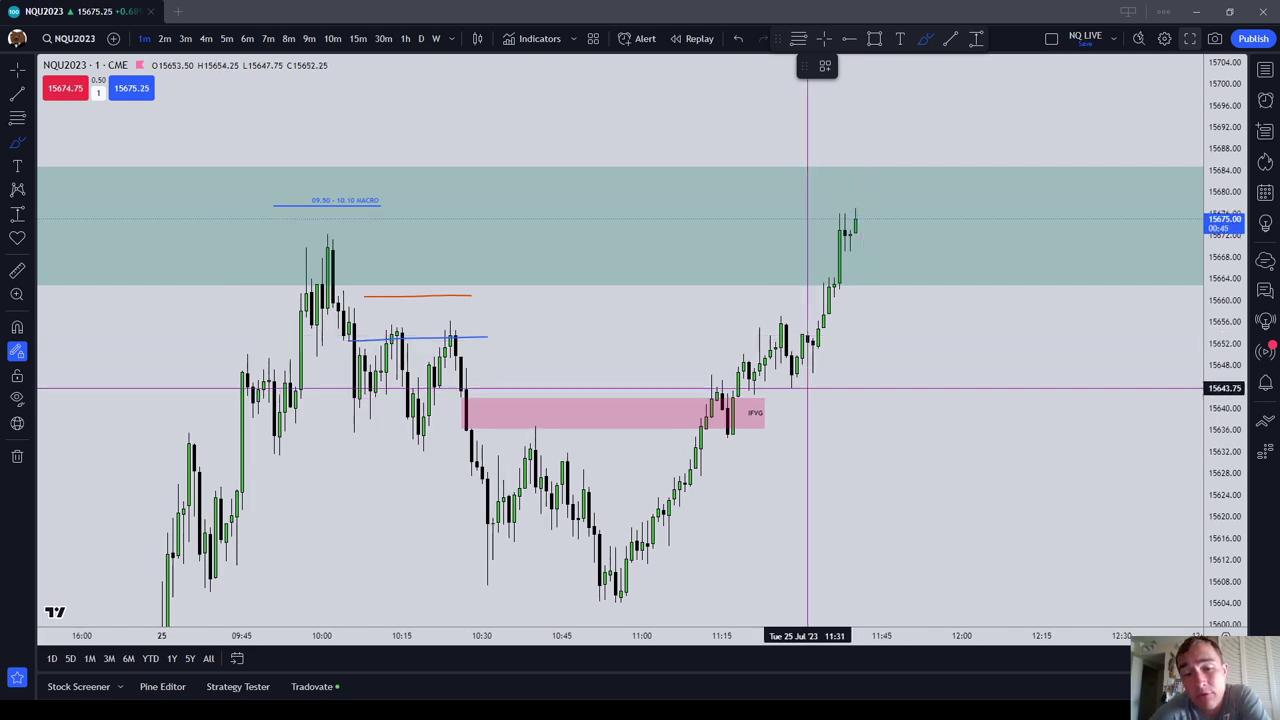
scroll(807, 385, down, 1)
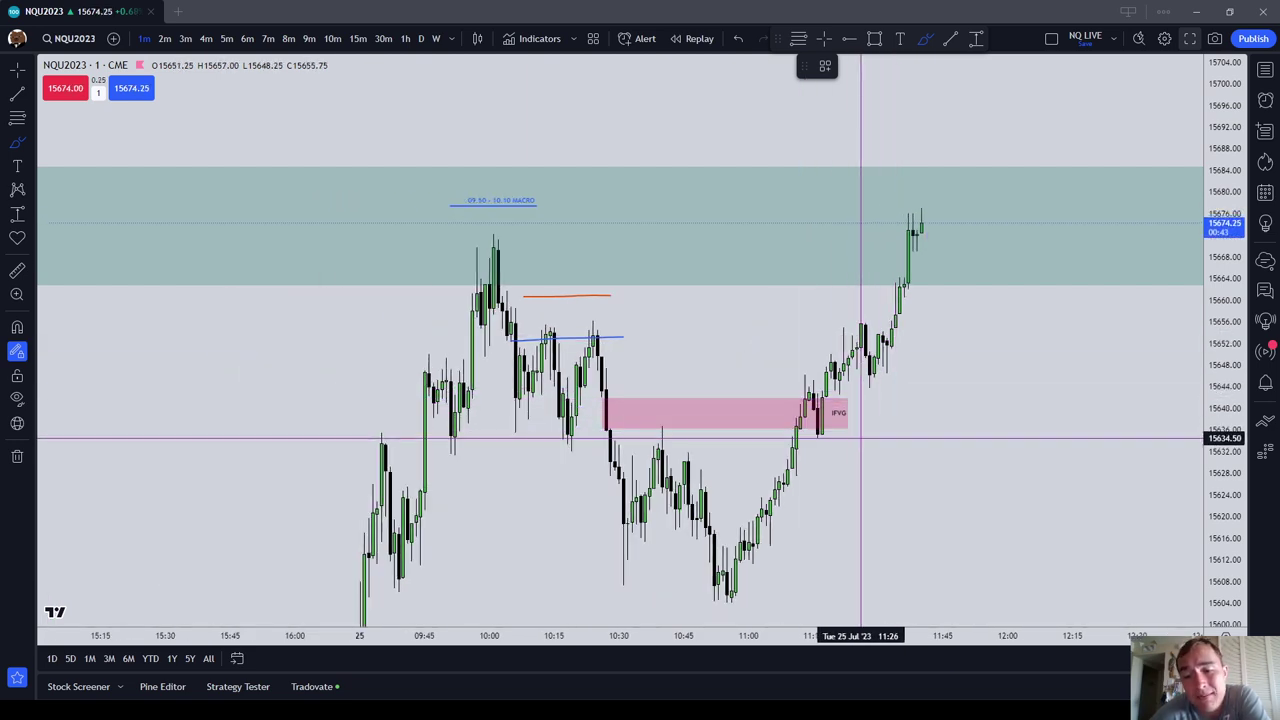
click(16, 270)
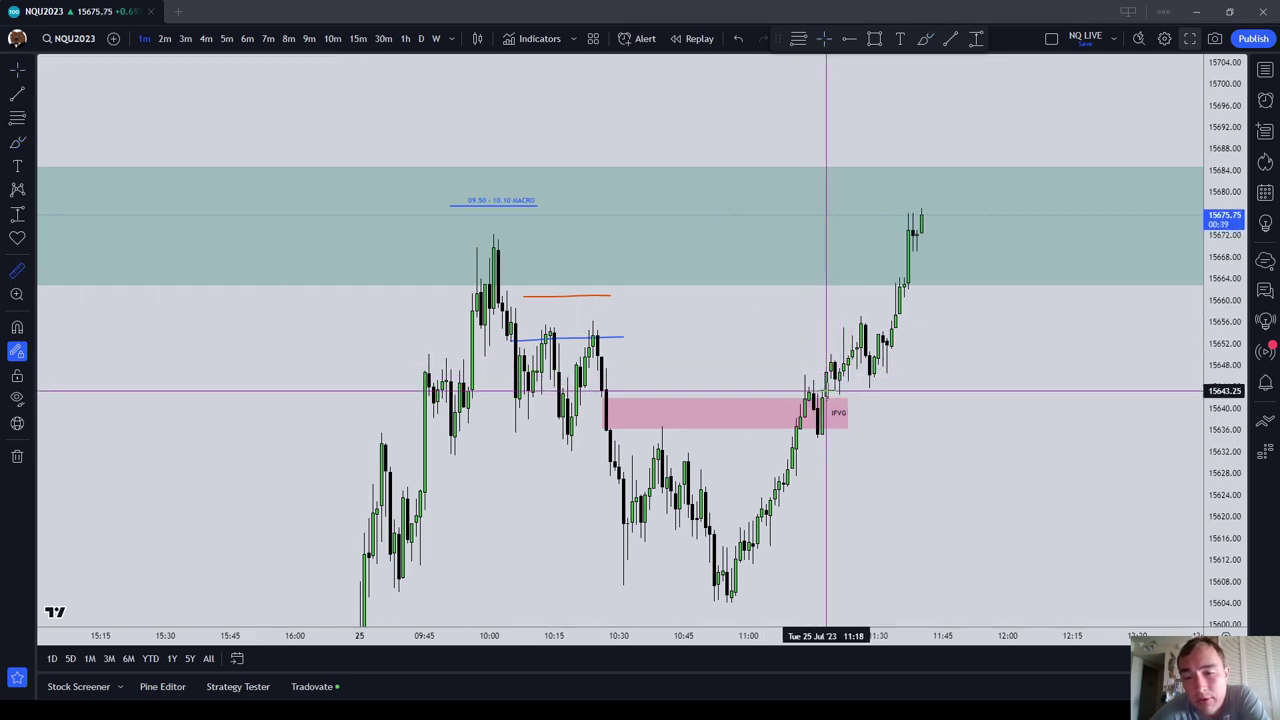
shift+click(827, 393)
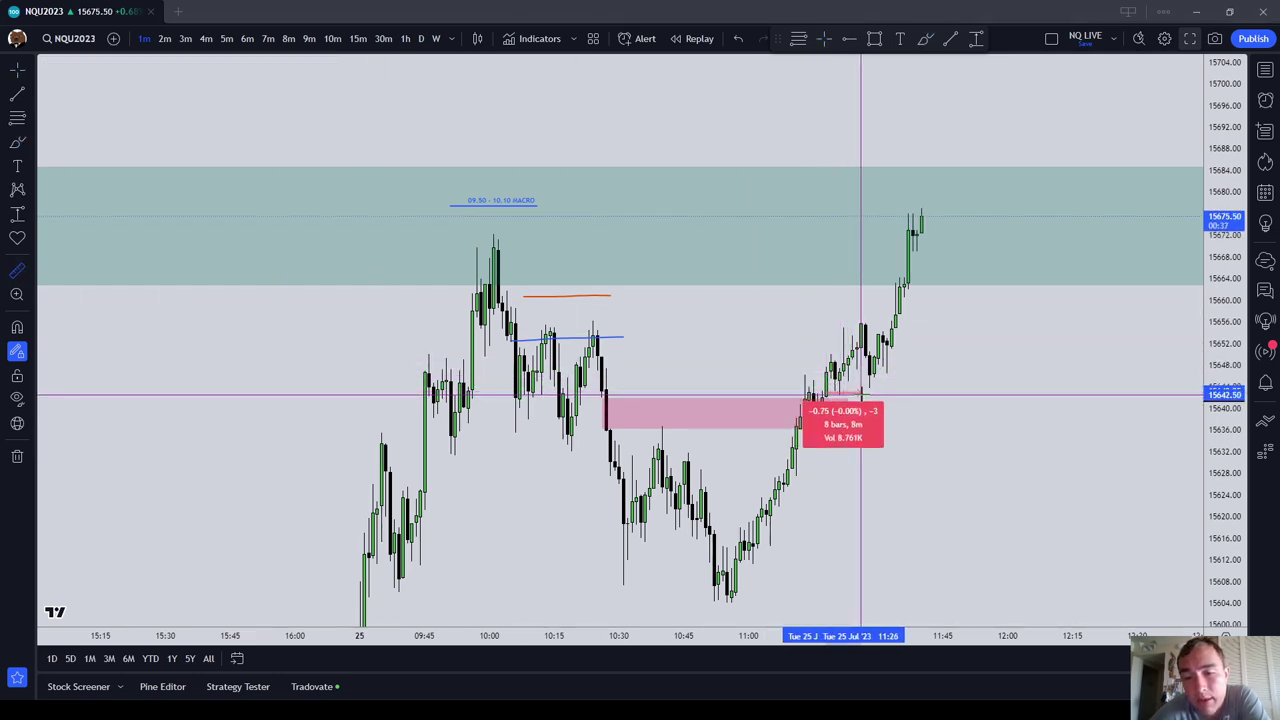
click(861, 395)
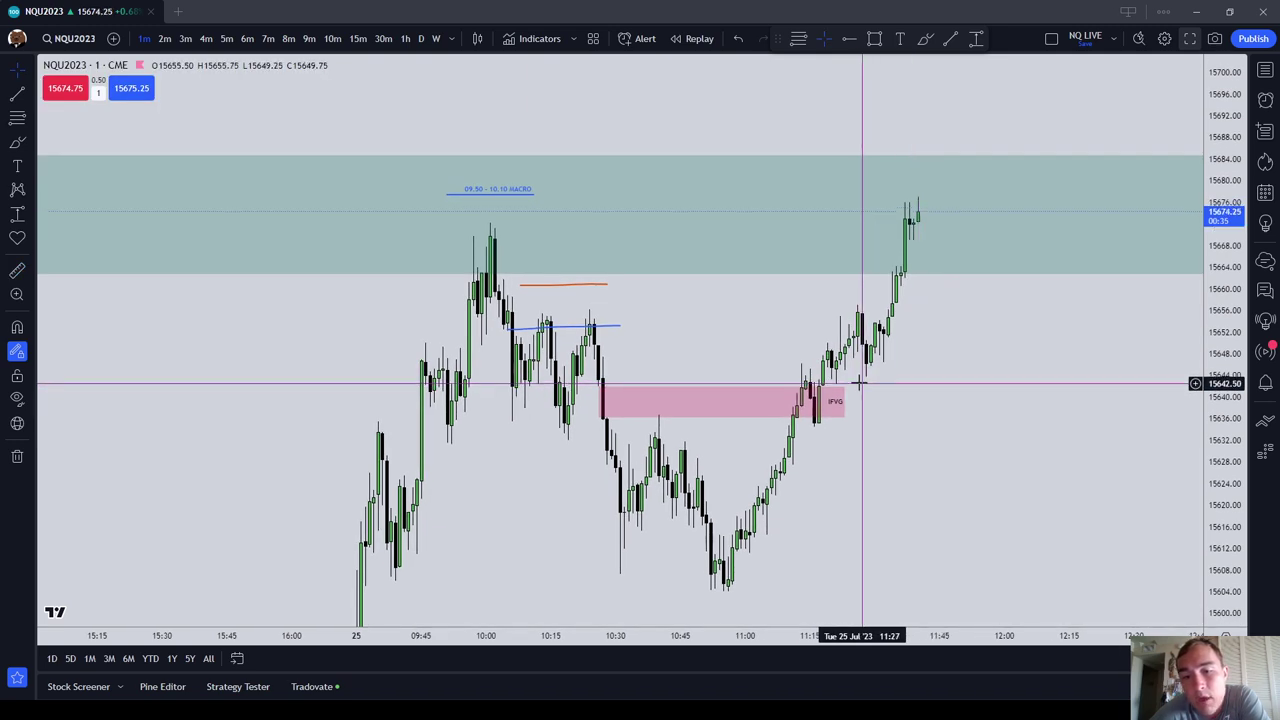